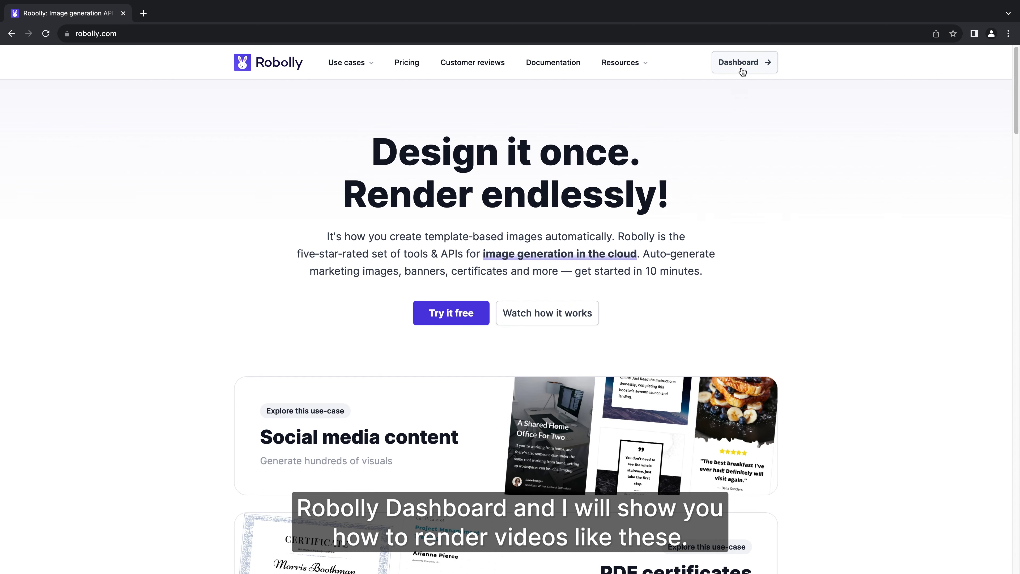
# - Open the dashboard's template gallery, filter it by #realestate, and import the Hypnotic Square post template
pyautogui.click(741, 68)
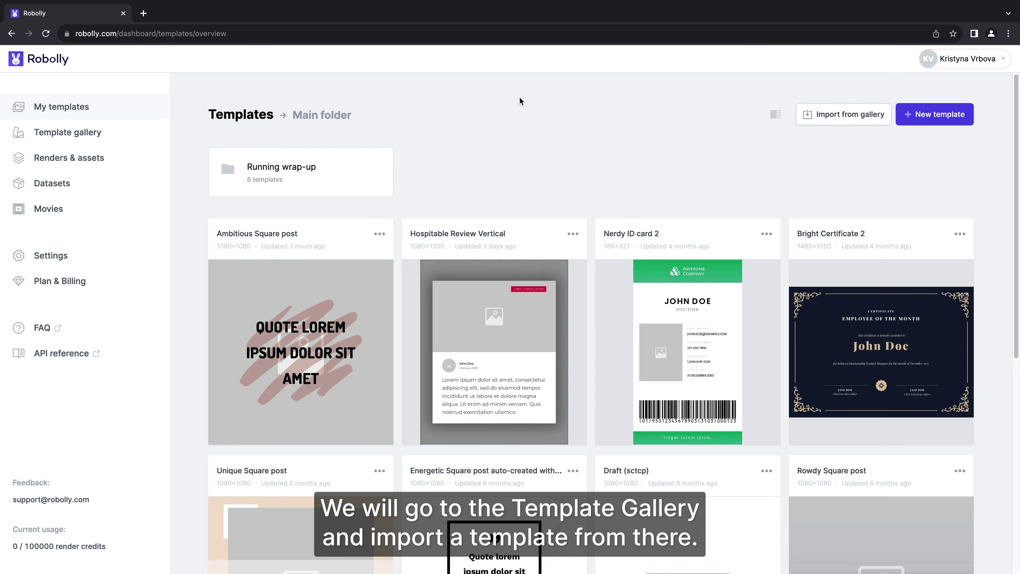
pyautogui.click(106, 137)
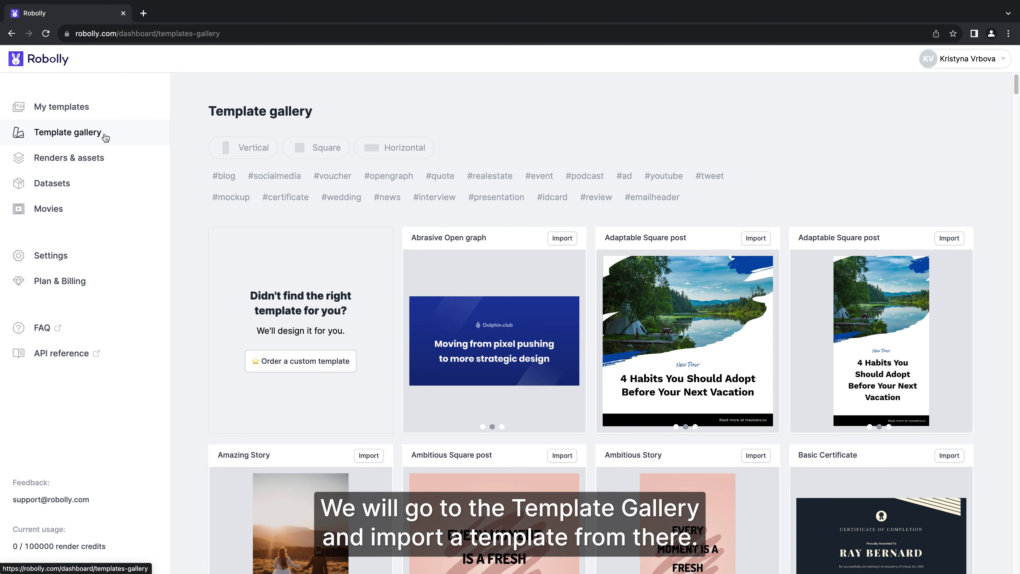
pyautogui.click(486, 176)
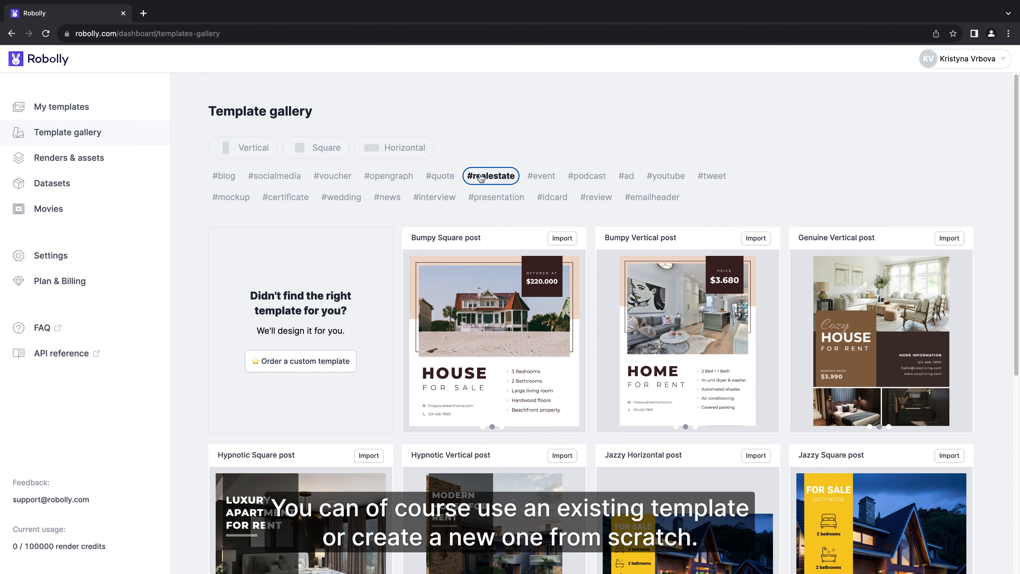
pyautogui.scroll(-5, 399, 290)
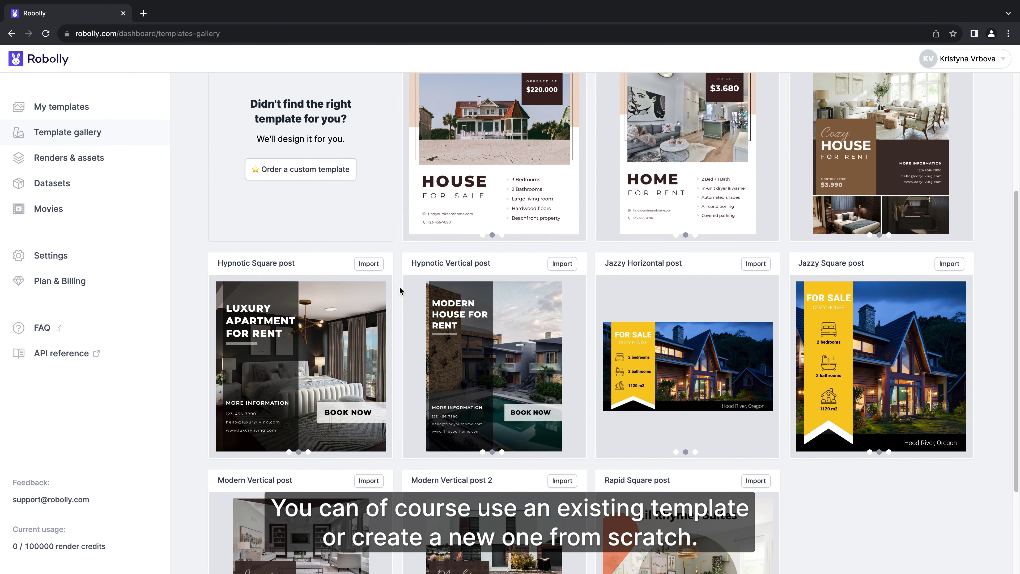
pyautogui.click(368, 264)
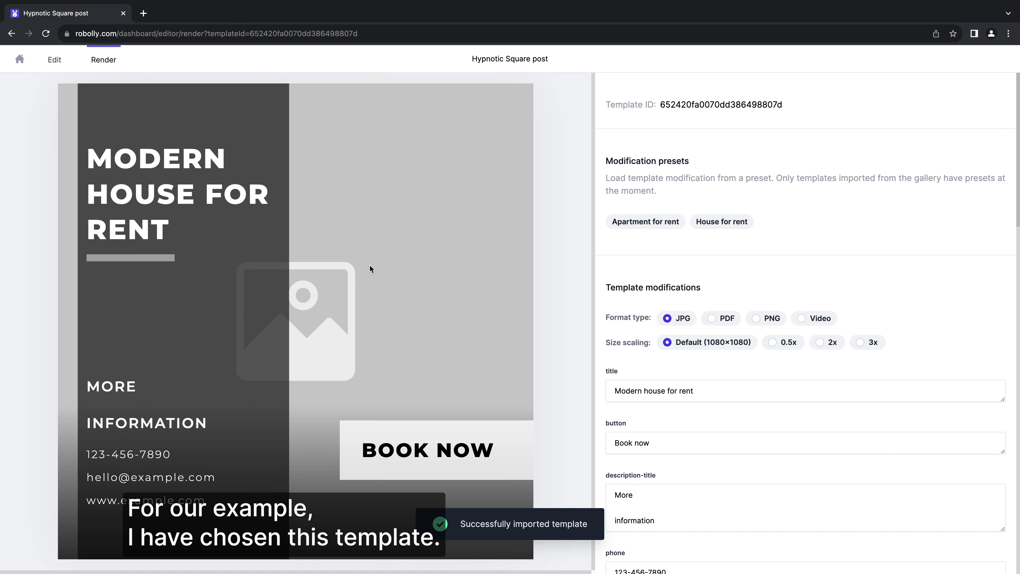
# - Switch the imported template to edit mode, enable Animation for the whole template, and play a preview of it
pyautogui.click(54, 61)
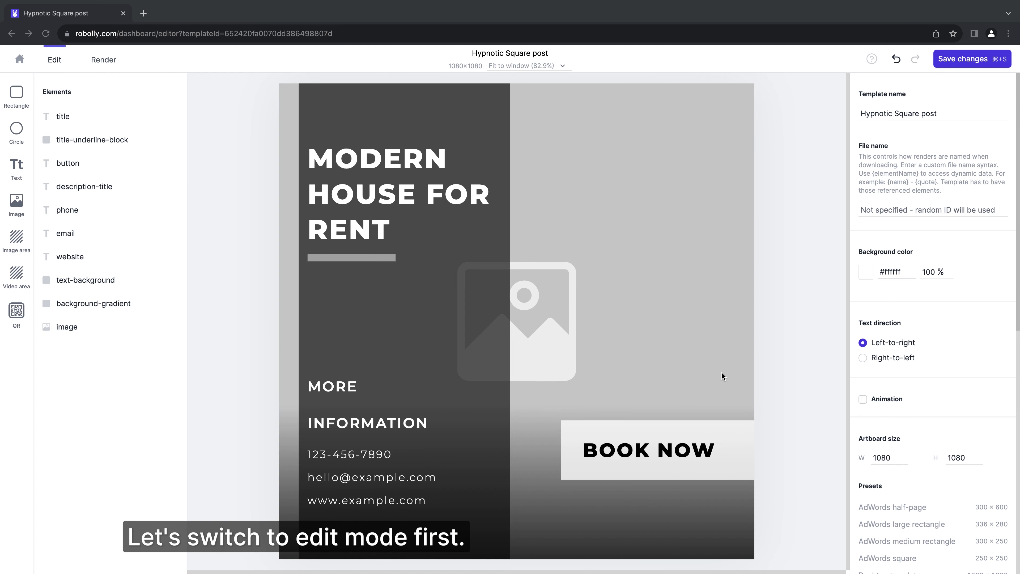
pyautogui.click(862, 399)
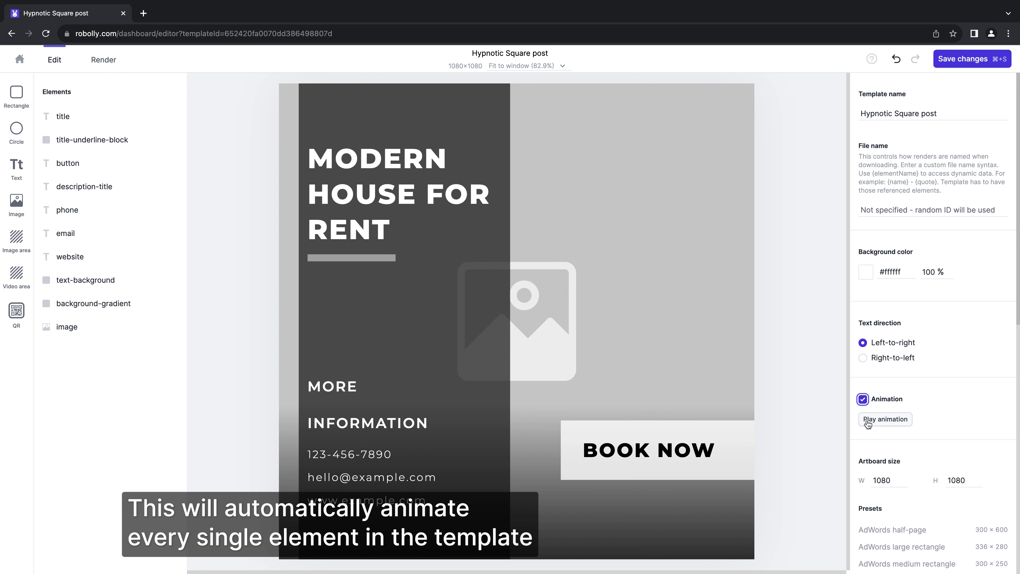
pyautogui.click(868, 420)
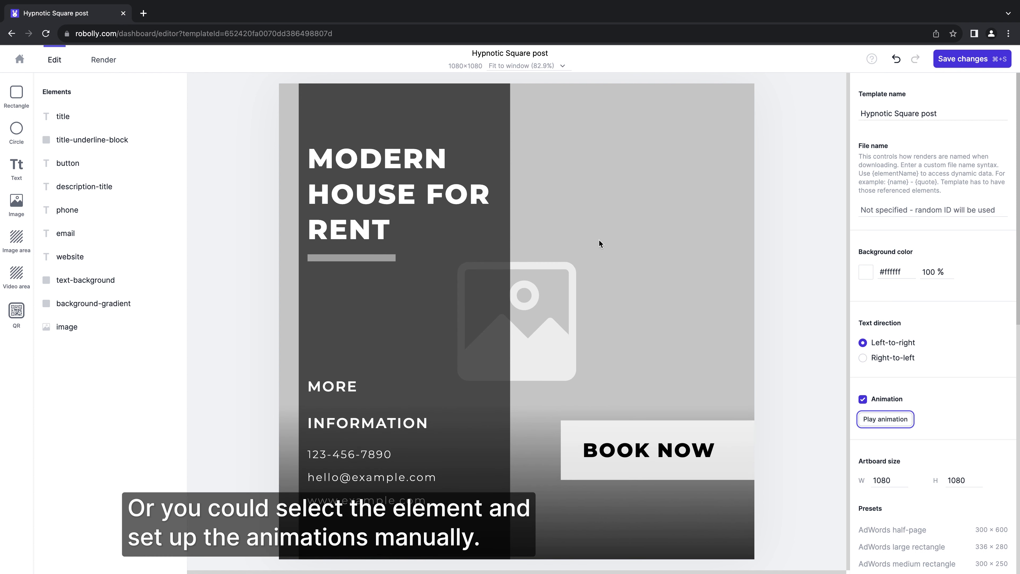
# - Try enabling a separate animation on the title text element
pyautogui.click(417, 164)
pyautogui.scroll(-4, 943, 430)
pyautogui.scroll(-10, 943, 430)
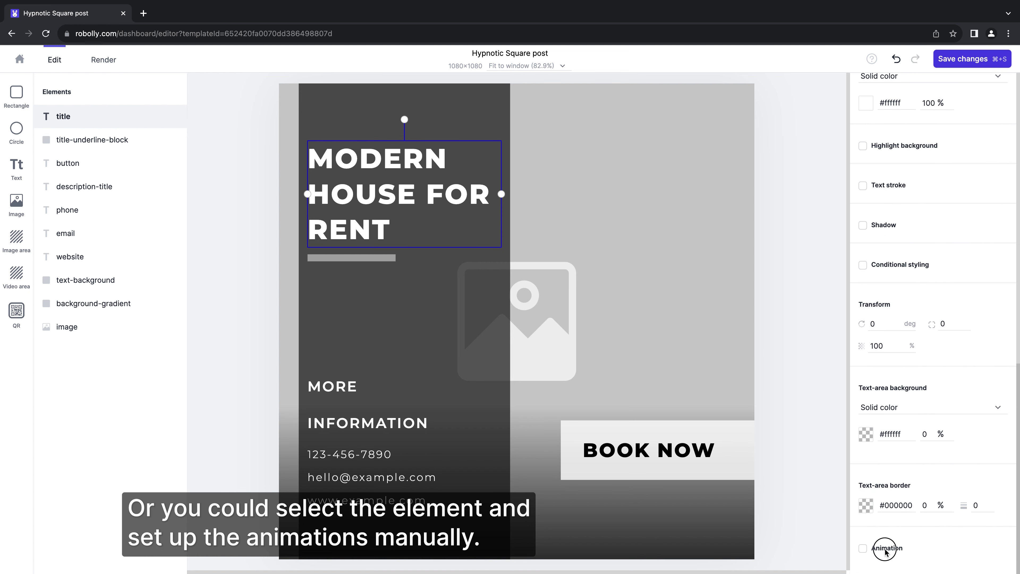
pyautogui.click(886, 551)
pyautogui.scroll(-2, 945, 531)
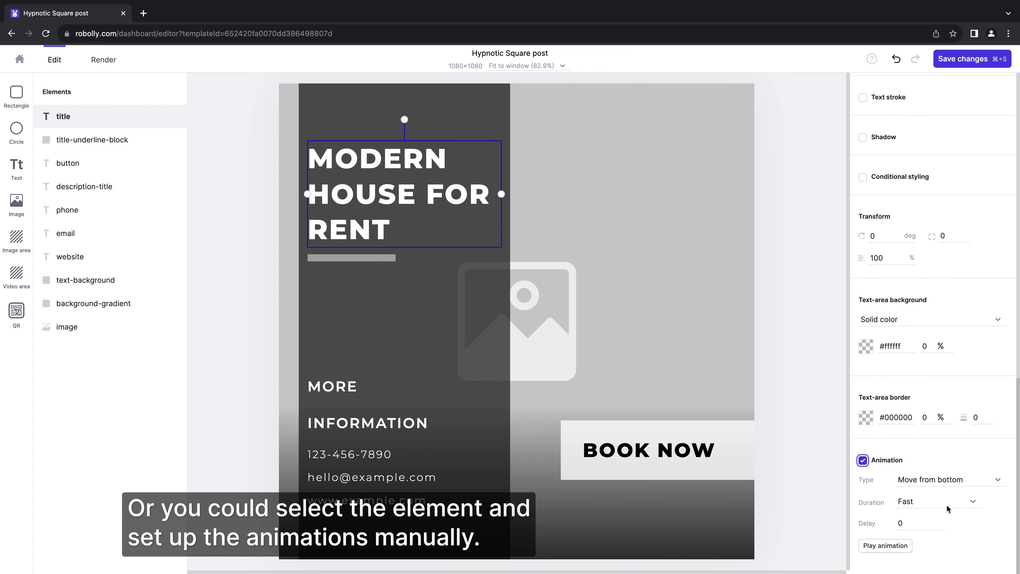
pyautogui.click(862, 460)
pyautogui.click(794, 394)
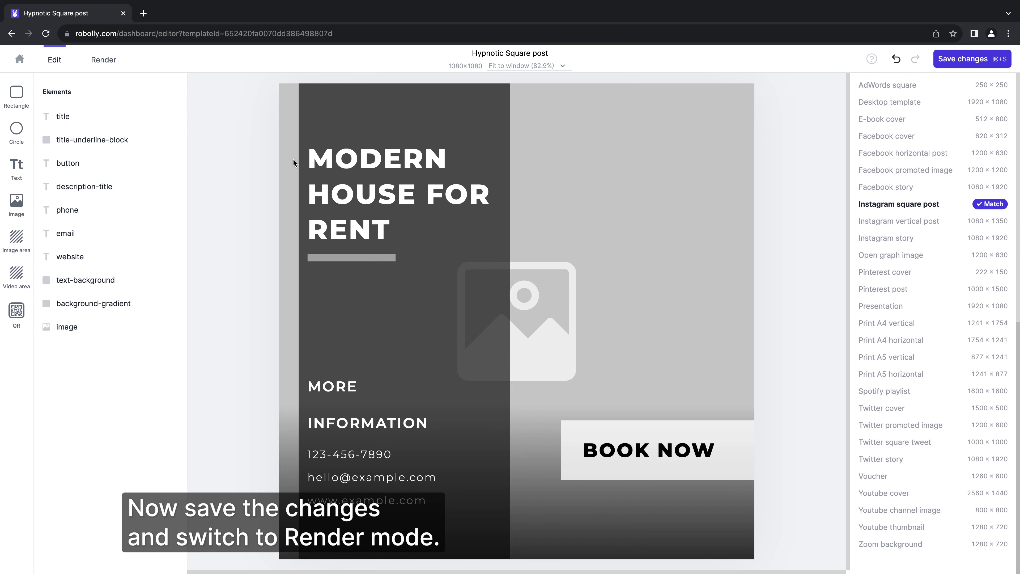
# - Save the template changes and apply the Apartment for rent modification preset in render mode
pyautogui.press('super+s')
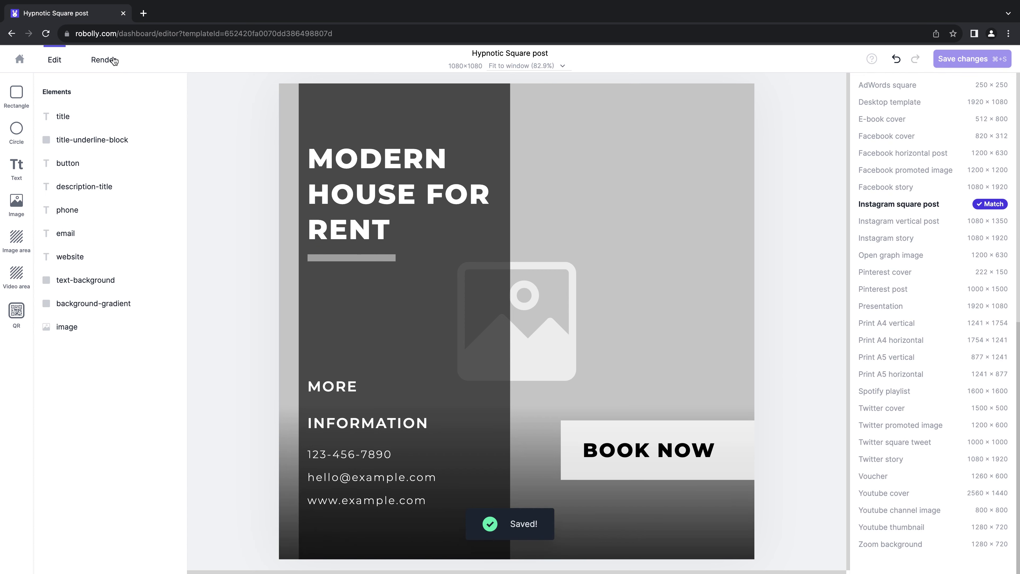
pyautogui.click(104, 59)
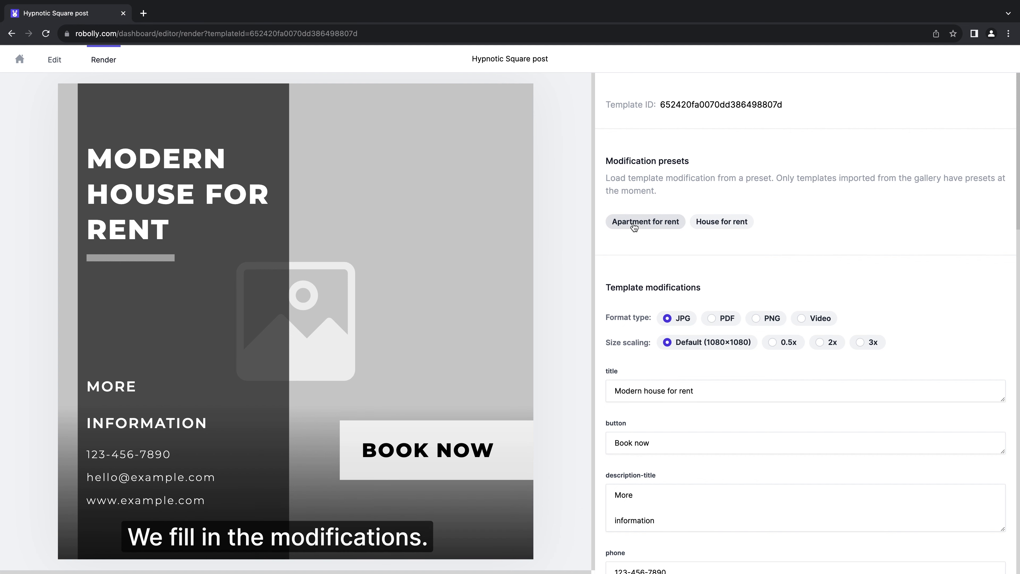
pyautogui.click(642, 223)
# - Render the template in Video format with the Default (5s) duration
pyautogui.click(813, 319)
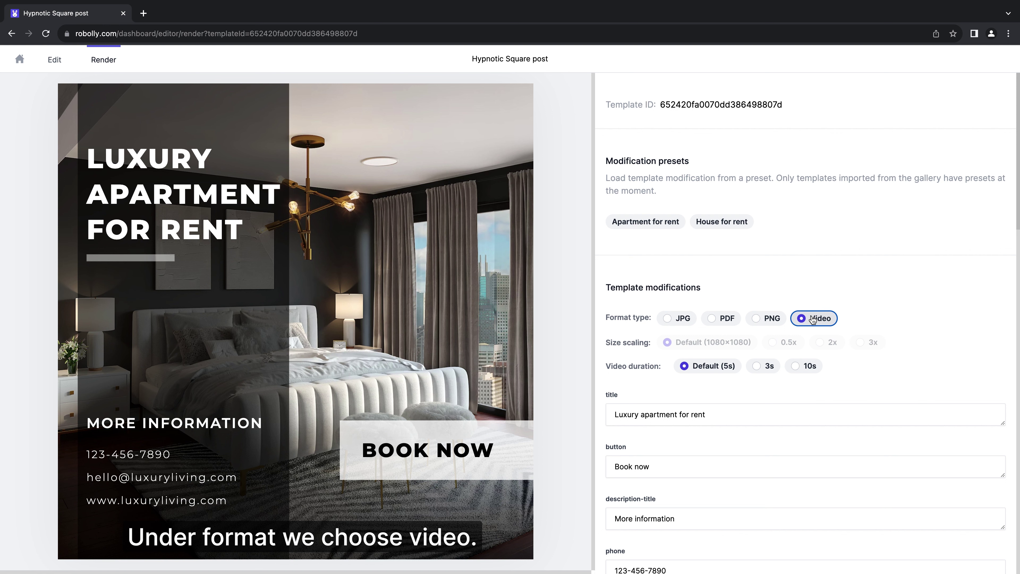
pyautogui.click(708, 367)
pyautogui.scroll(-5, 708, 372)
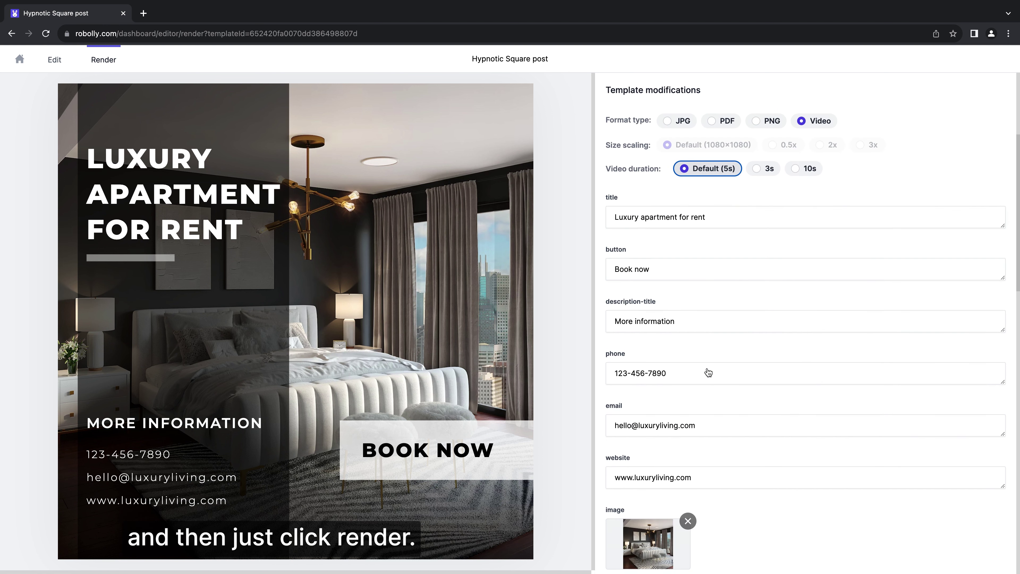
pyautogui.scroll(-4, 708, 372)
pyautogui.click(656, 466)
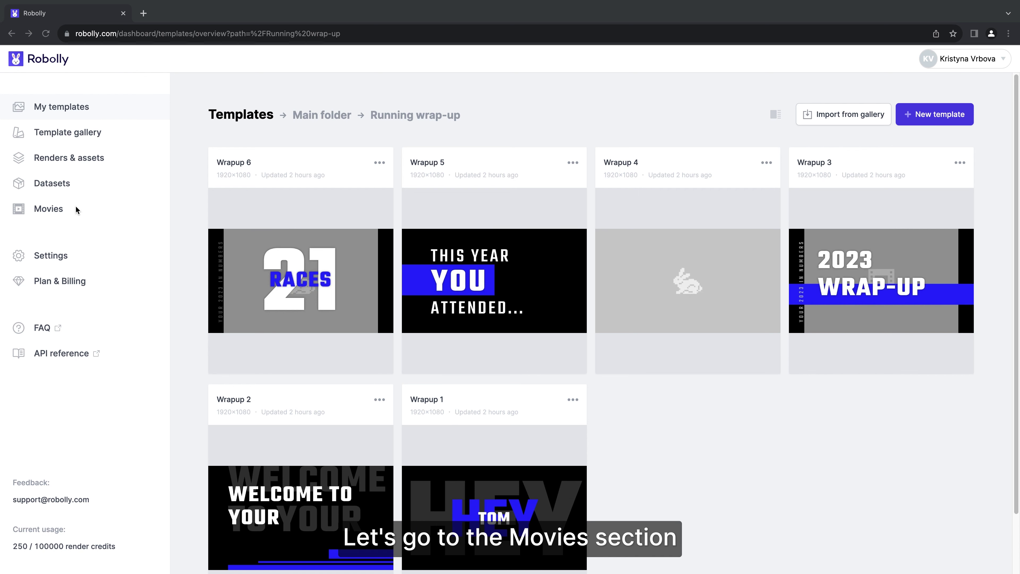
# - Create a new movie in the Movies section and name it "Running wrap-up"
pyautogui.click(59, 210)
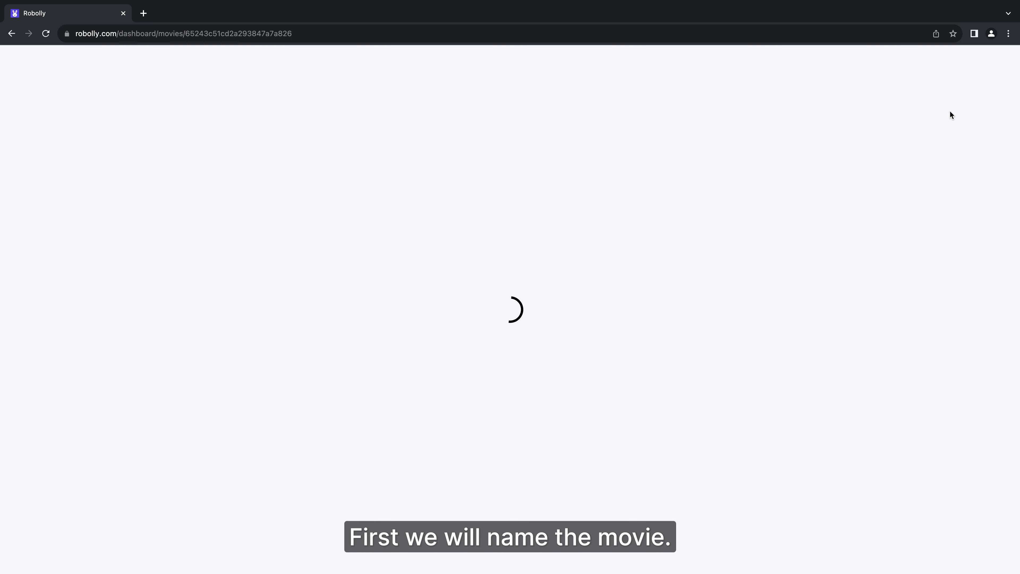
pyautogui.click(255, 59)
pyautogui.hotkey('ctrl', 'a')
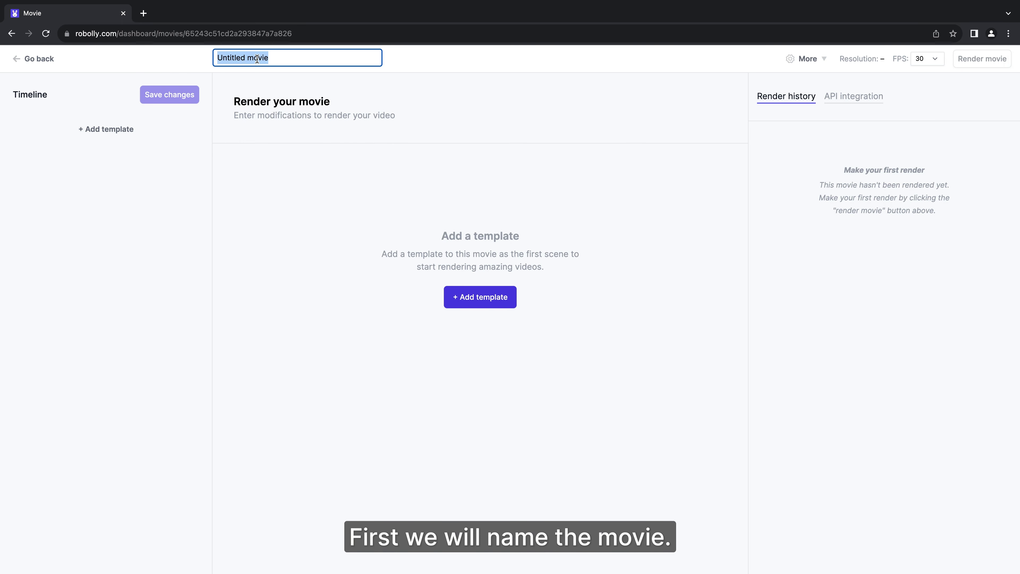
pyautogui.write('Running ')
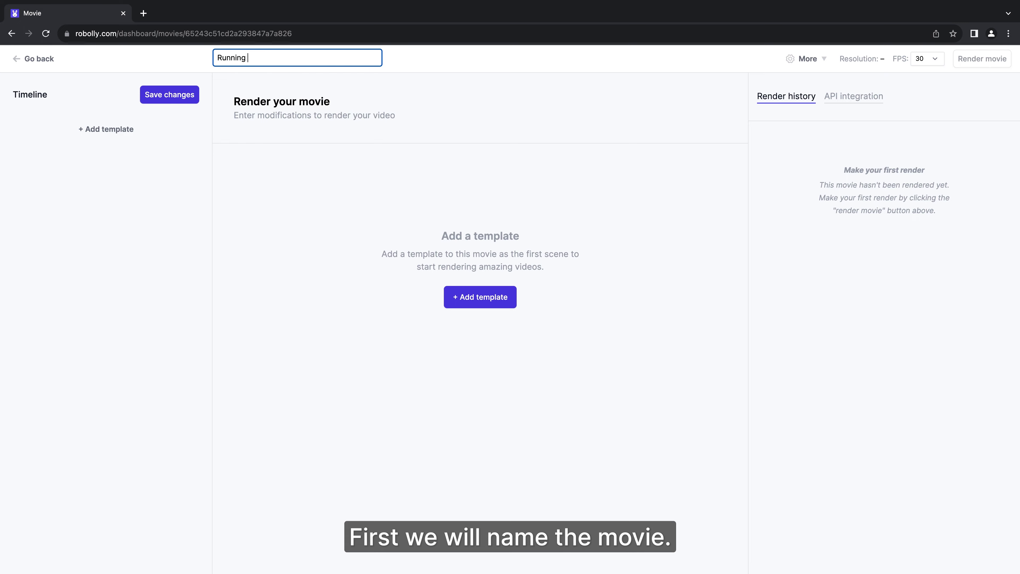
pyautogui.write('wrap-up')
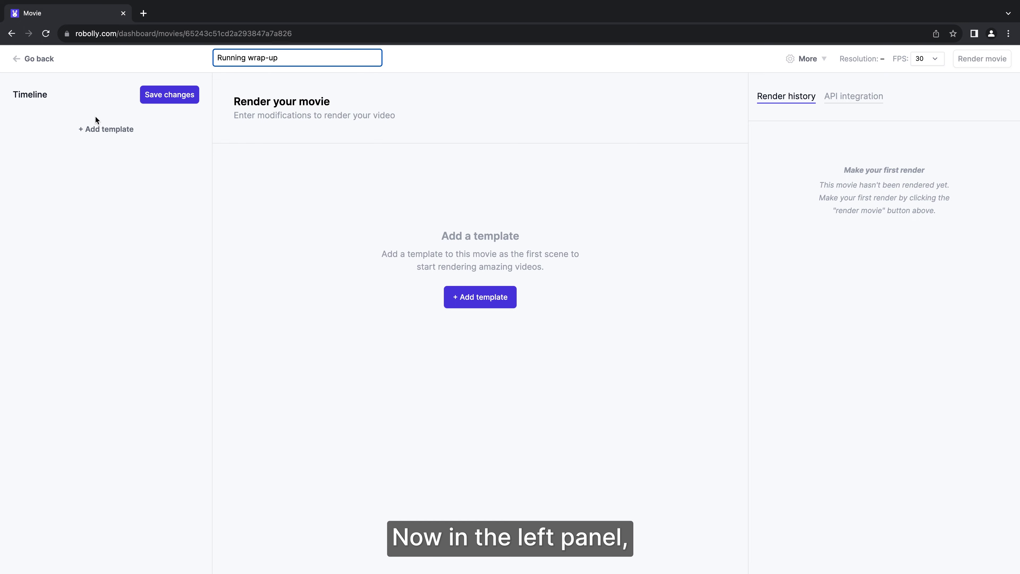
# - Add the Wrapup 1 template as the movie's first scene and Wrapup 2 as its second
pyautogui.click(94, 129)
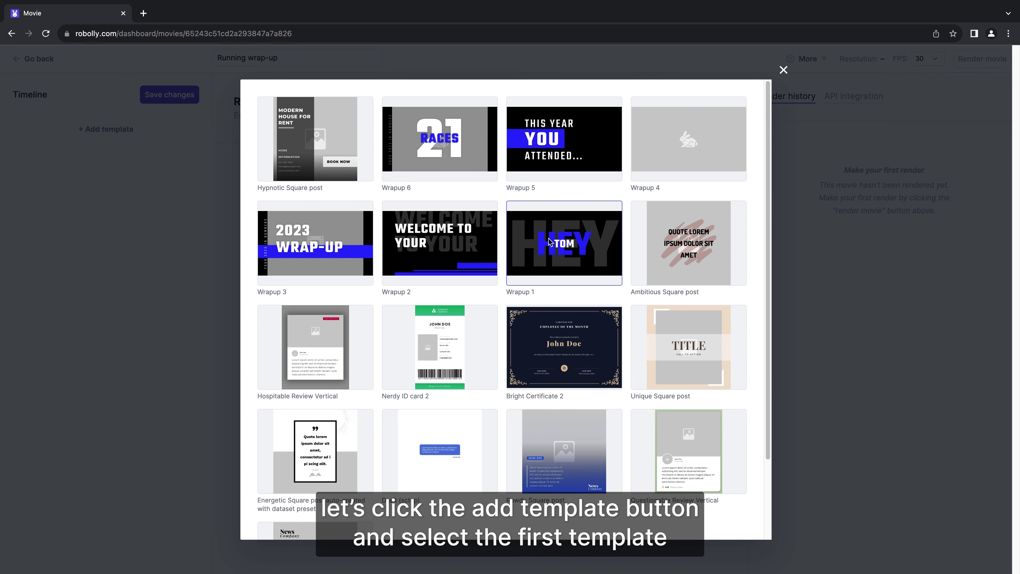
pyautogui.click(573, 245)
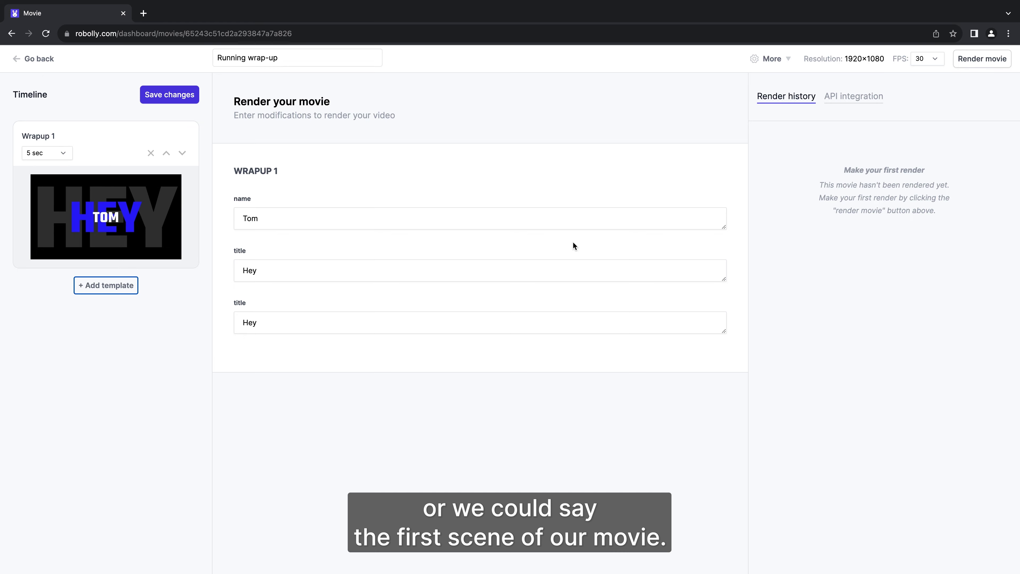
pyautogui.click(117, 286)
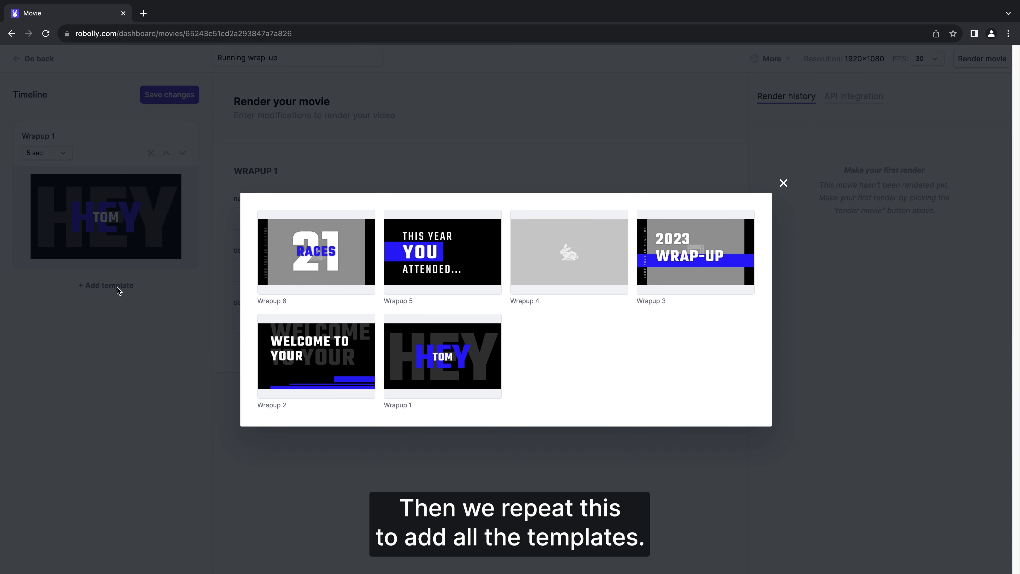
pyautogui.click(310, 357)
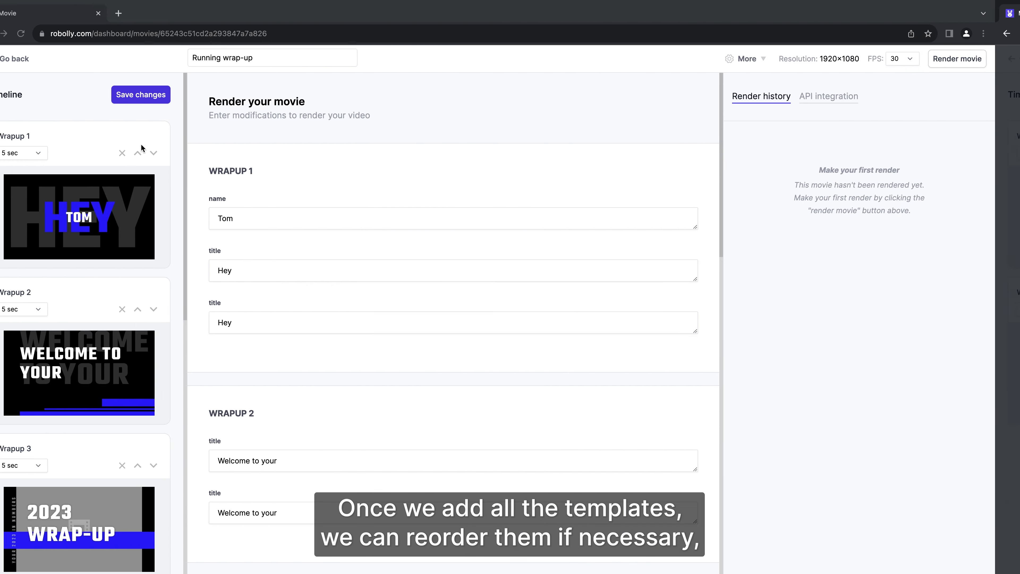
# - Set the durations of the Wrapup 1 and Wrapup 2 scenes to 3 sec each and save the movie
pyautogui.click(20, 153)
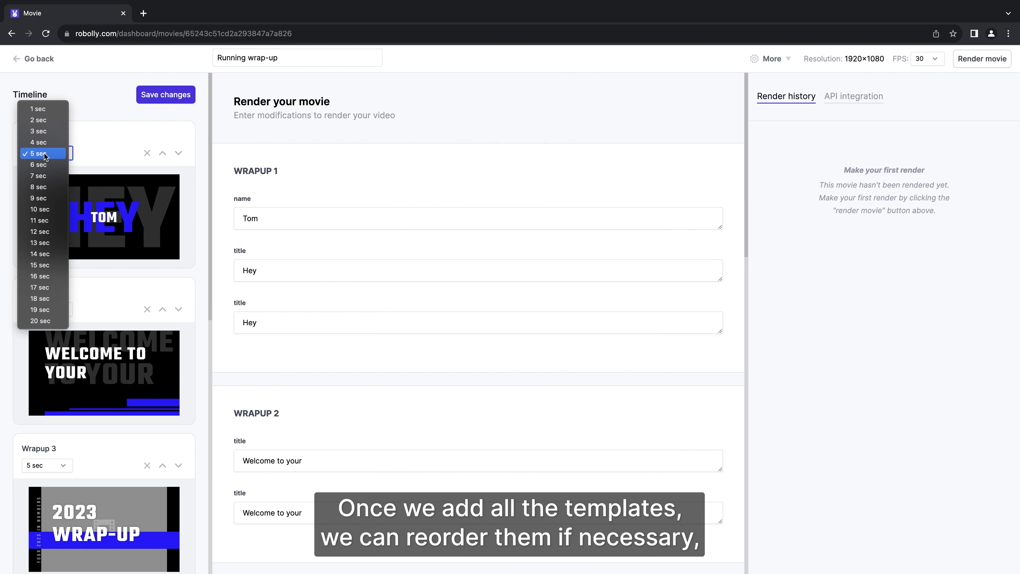
pyautogui.click(43, 132)
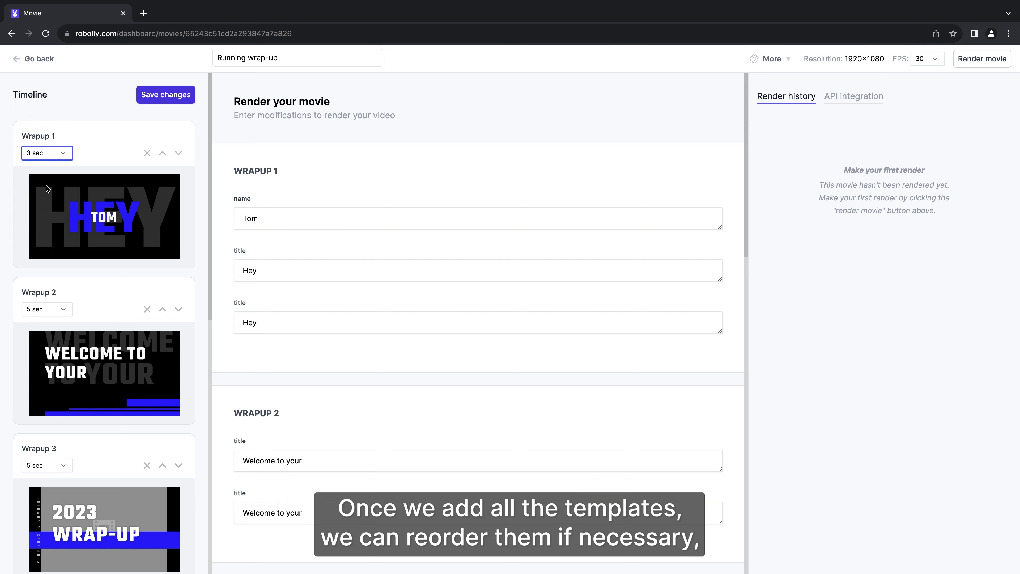
pyautogui.click(45, 309)
pyautogui.click(43, 287)
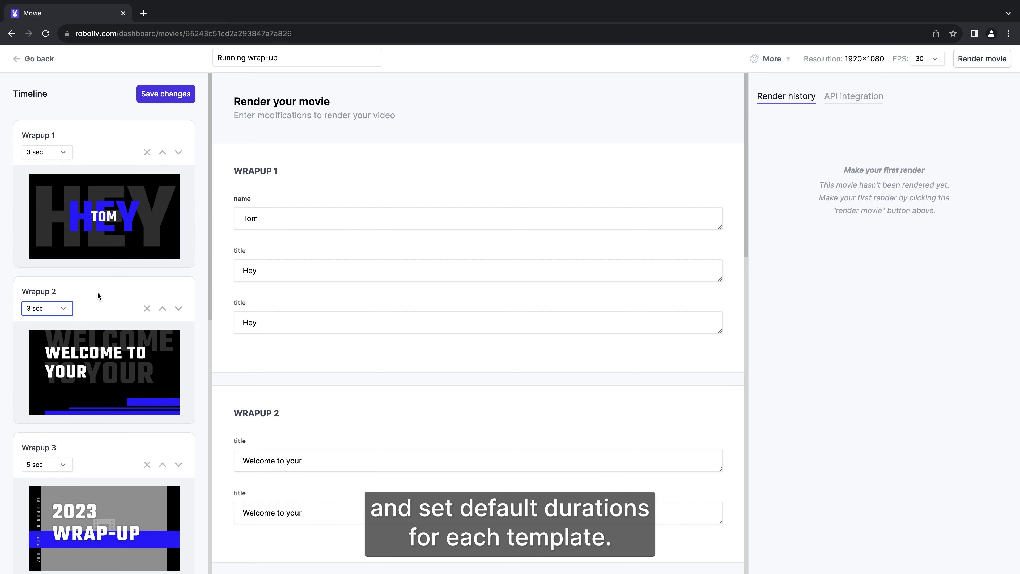
pyautogui.scroll(-10, 97, 293)
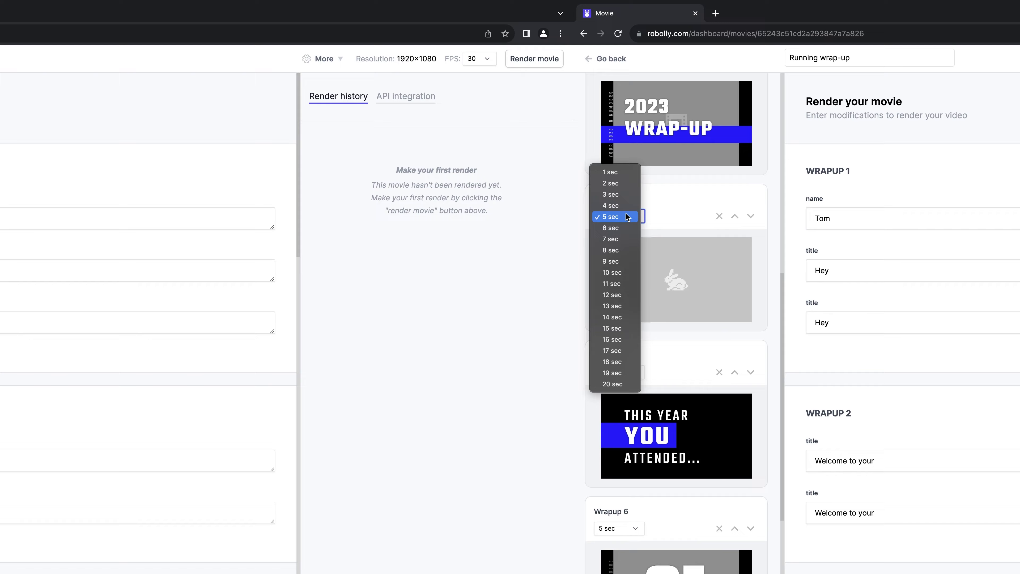
pyautogui.scroll(10, 154, 281)
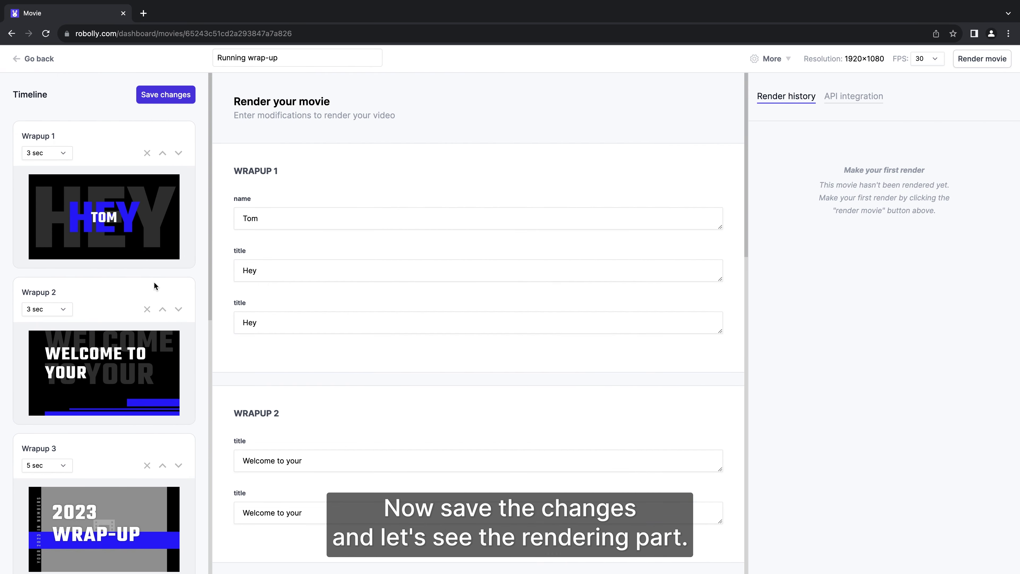
pyautogui.click(165, 96)
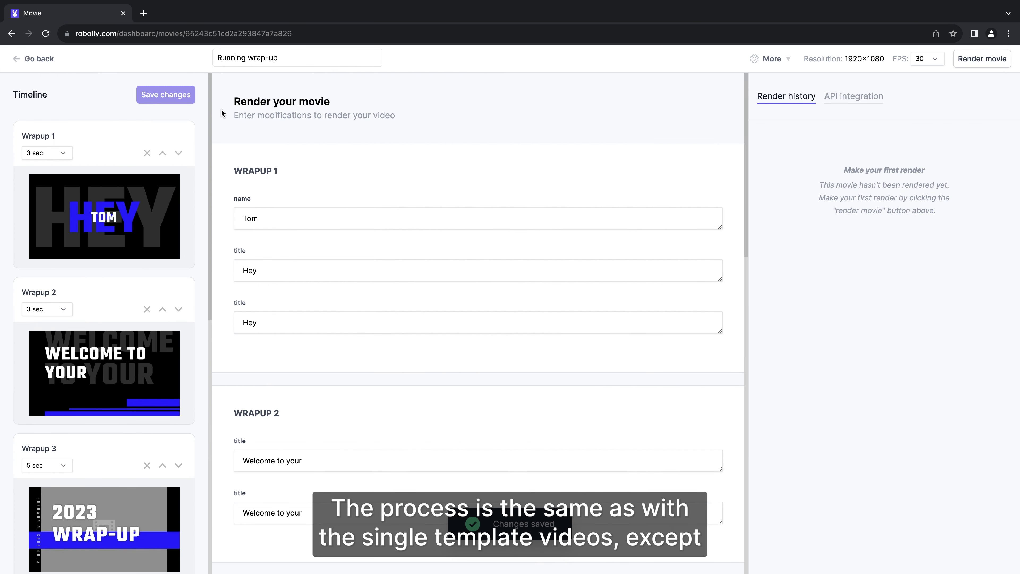
# - Search the stock videos for "marathon" and choose a running clip as the video of the Wrapup 3 scene
pyautogui.scroll(-10, 222, 110)
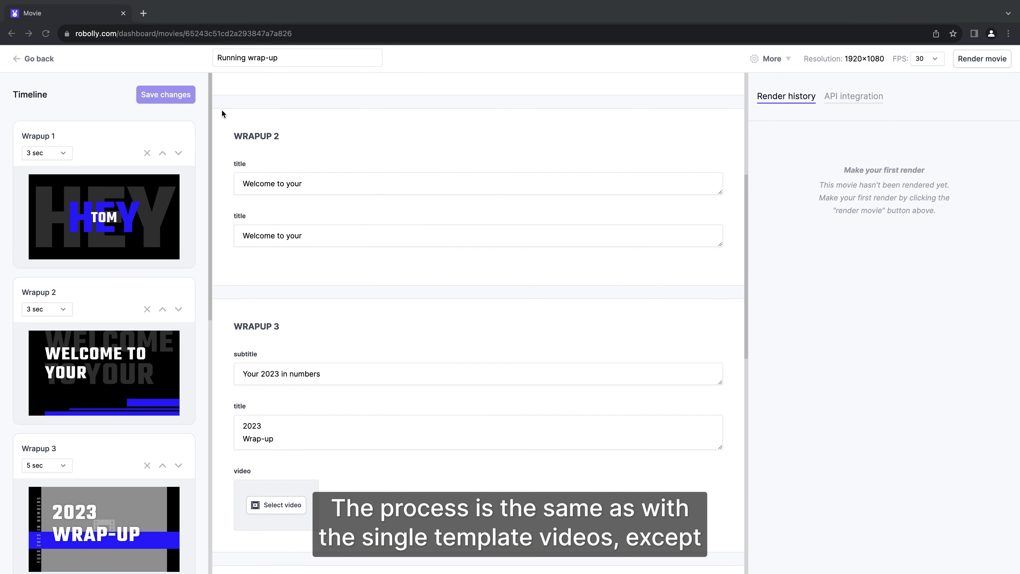
pyautogui.scroll(-1, 223, 114)
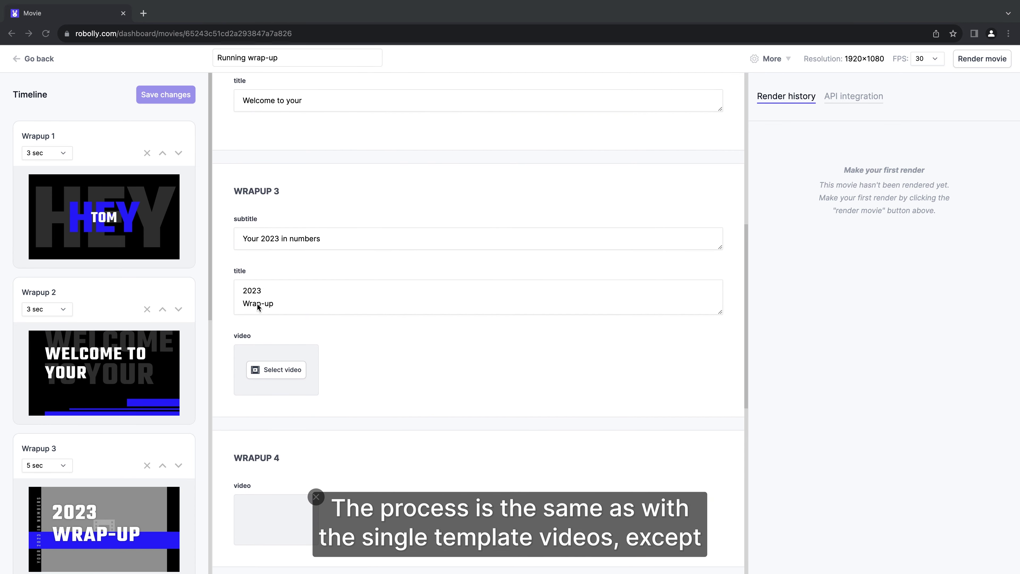
pyautogui.click(276, 369)
pyautogui.click(405, 292)
pyautogui.write('m')
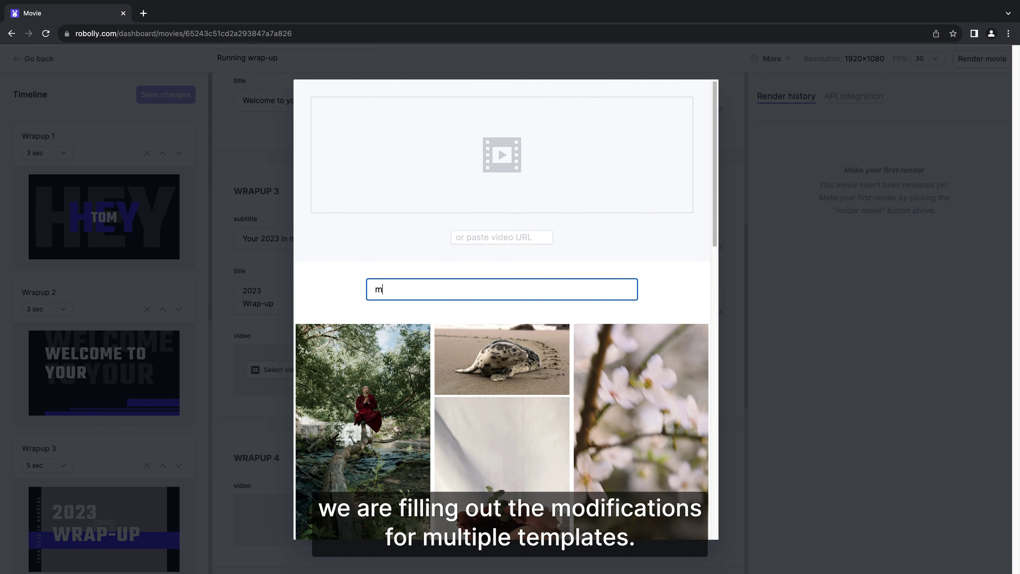
pyautogui.write('arathon')
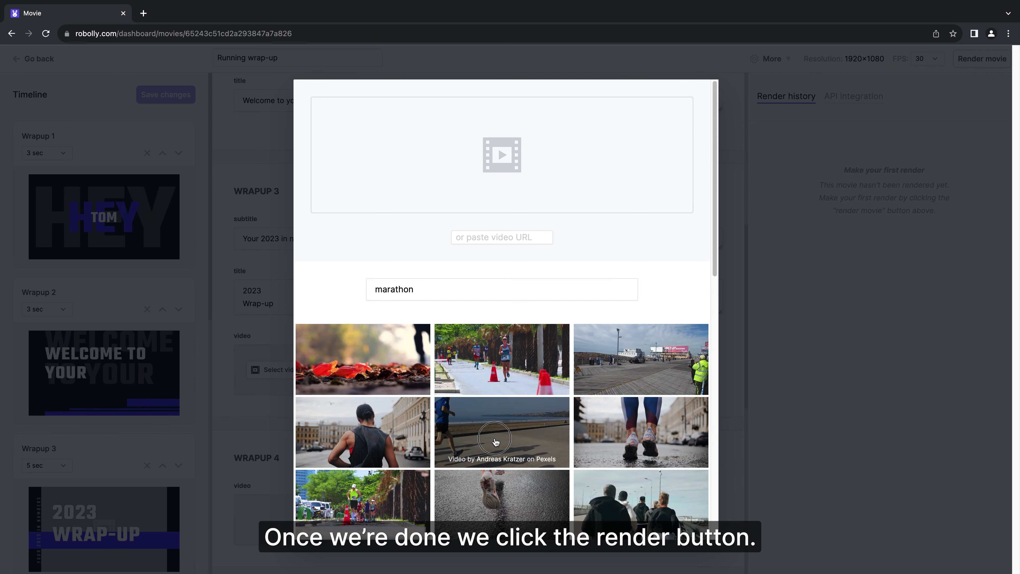
pyautogui.click(494, 436)
pyautogui.scroll(-6, 347, 434)
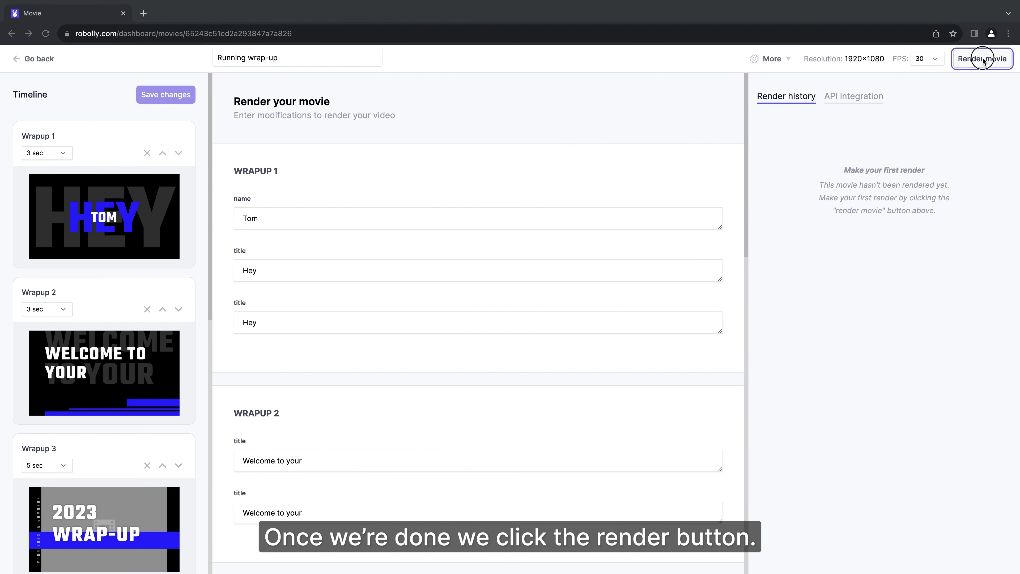
# - Render the finished "Running wrap-up" movie at 30 FPS
pyautogui.click(982, 59)
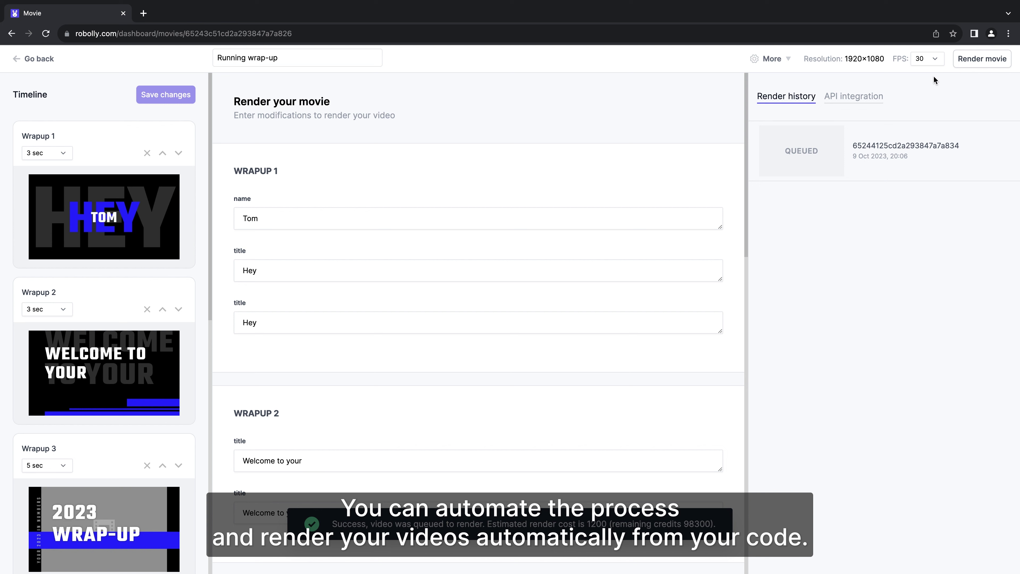
# - Review the movie's API integration example, from the endpoint and headers through the whole JSON payload
pyautogui.click(867, 97)
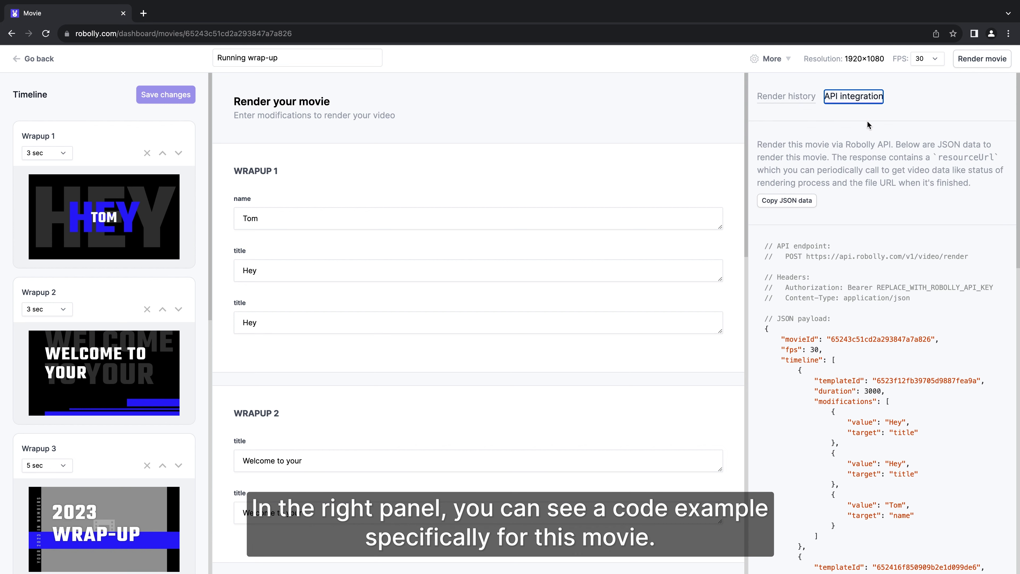
pyautogui.scroll(-7, 880, 168)
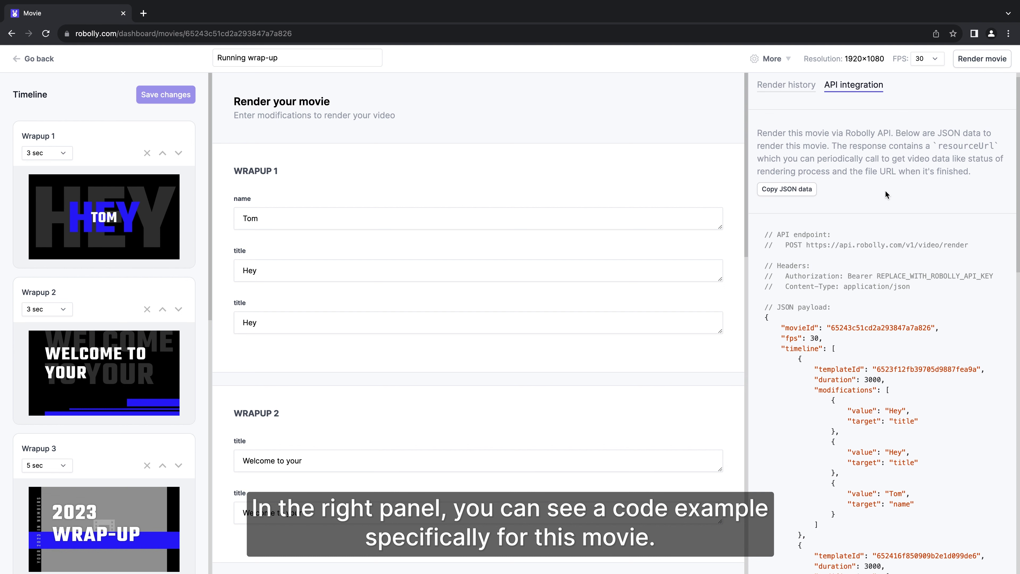
pyautogui.scroll(-13, 886, 193)
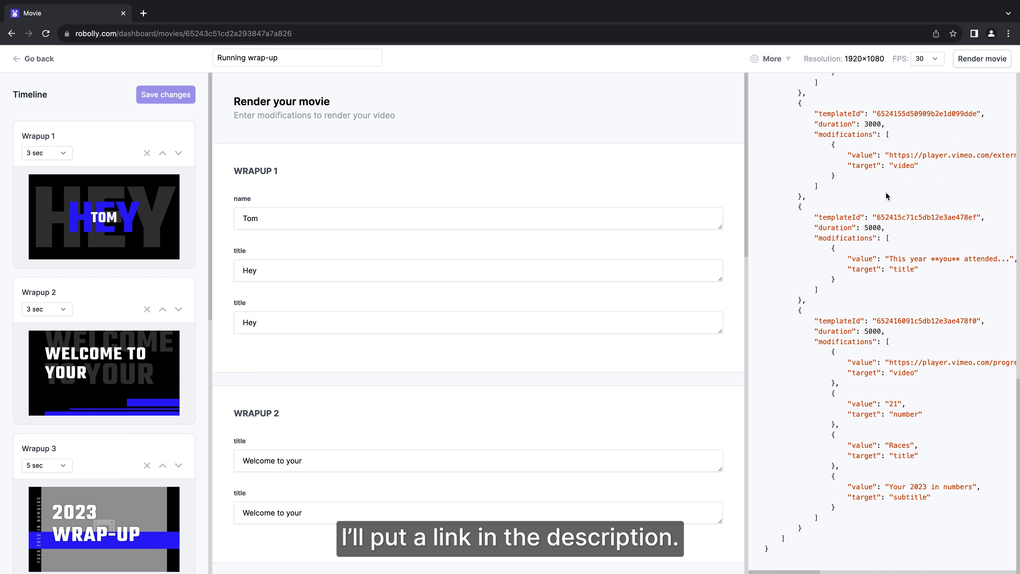
pyautogui.scroll(20, 886, 192)
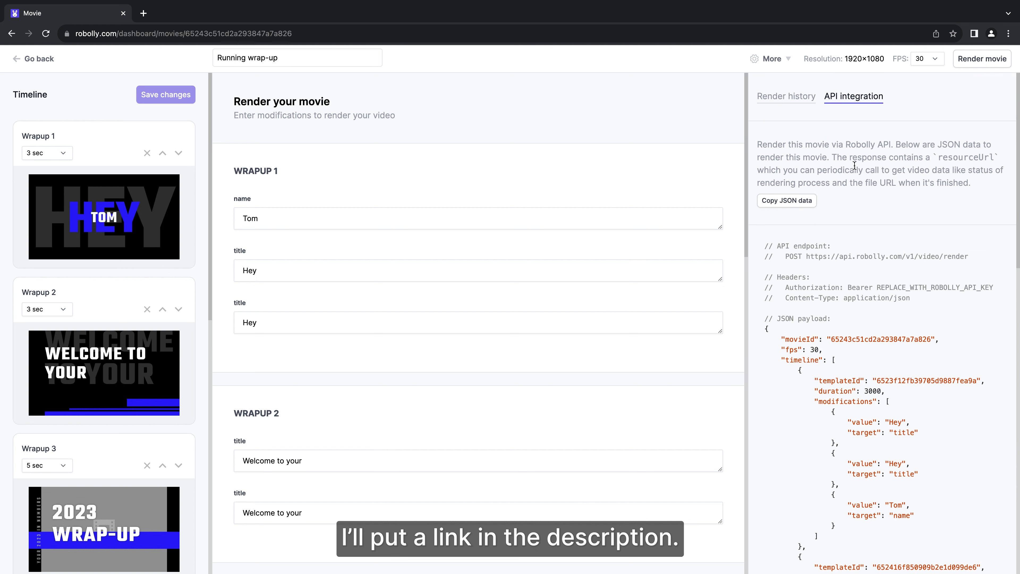
# - Return to the movie's render history and expand the details of the finished render
pyautogui.click(786, 97)
pyautogui.click(853, 142)
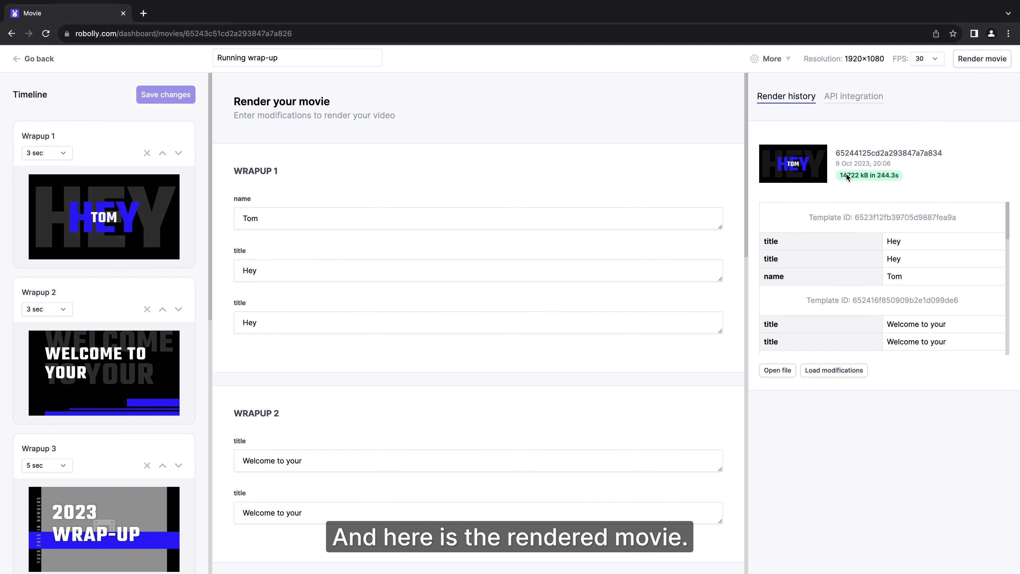